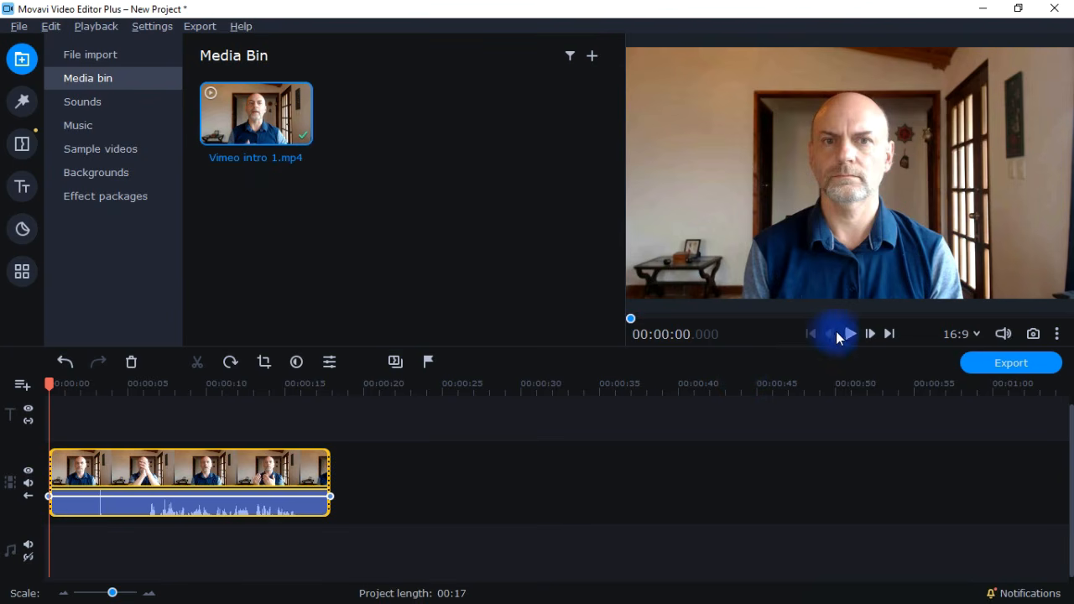
Play the clip to the hand clap and step frame by frame to the moment the hands meet, at about 00:00:03.4.
click(849, 333)
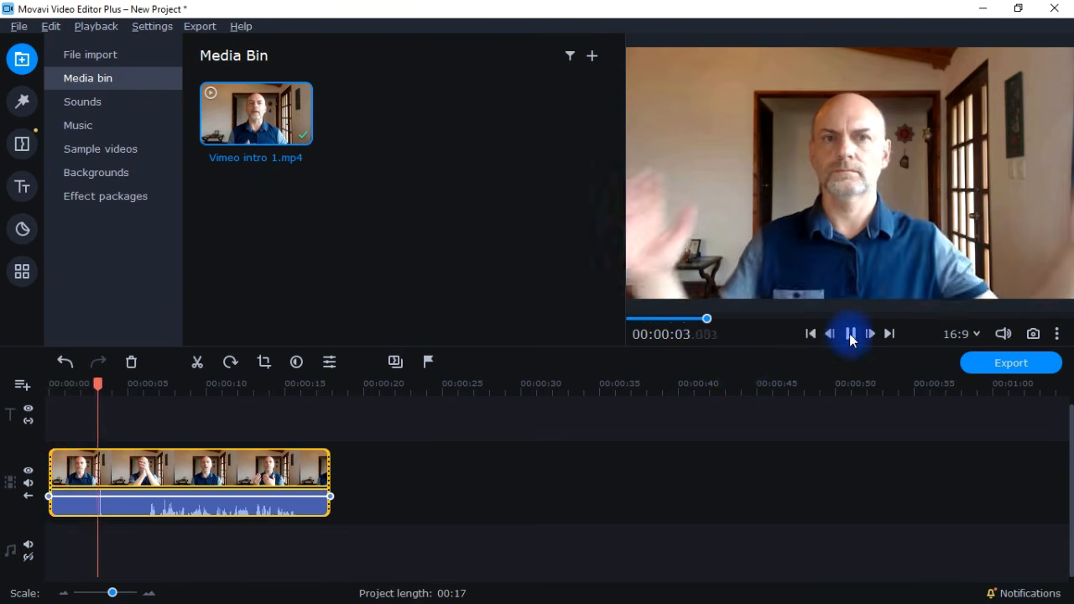
click(850, 335)
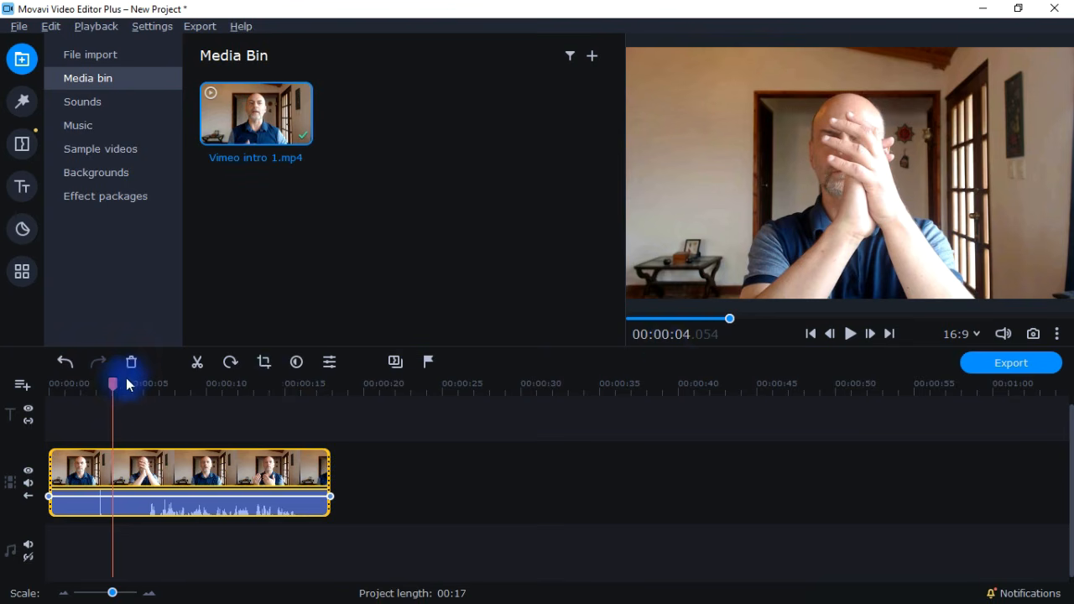
drag(116, 380, 113, 380)
click(831, 334)
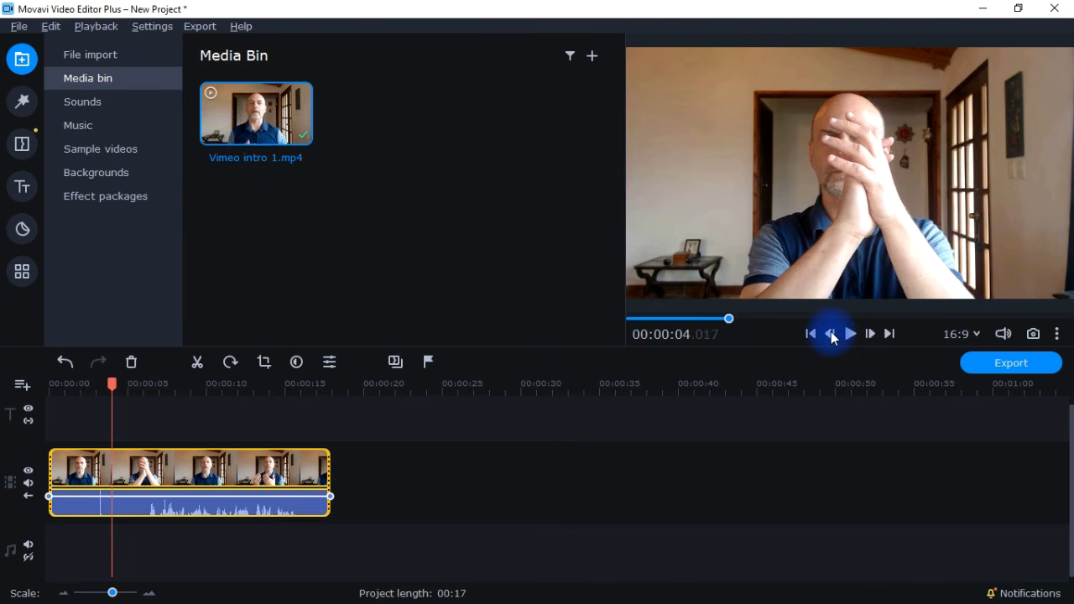
click(832, 335)
click(832, 336)
click(831, 335)
click(831, 336)
click(831, 335)
click(832, 335)
click(831, 336)
click(831, 336)
click(831, 335)
click(831, 335)
click(831, 335)
click(831, 335)
click(831, 335)
click(831, 336)
click(832, 335)
click(831, 336)
click(873, 334)
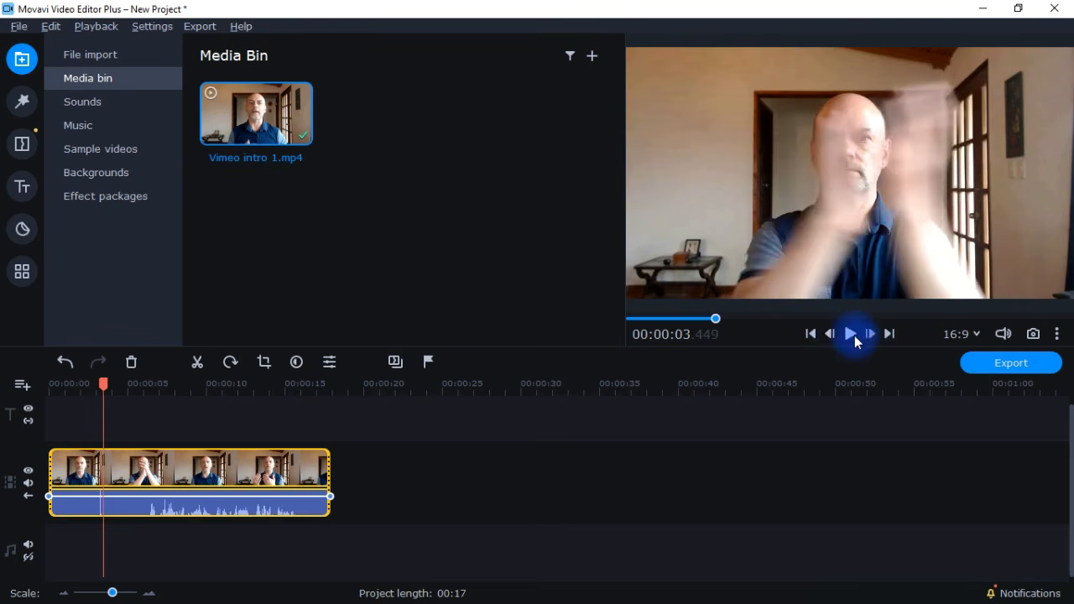
Play the clip from the clap into the spoken part to check whether sound and picture match.
click(853, 335)
click(854, 335)
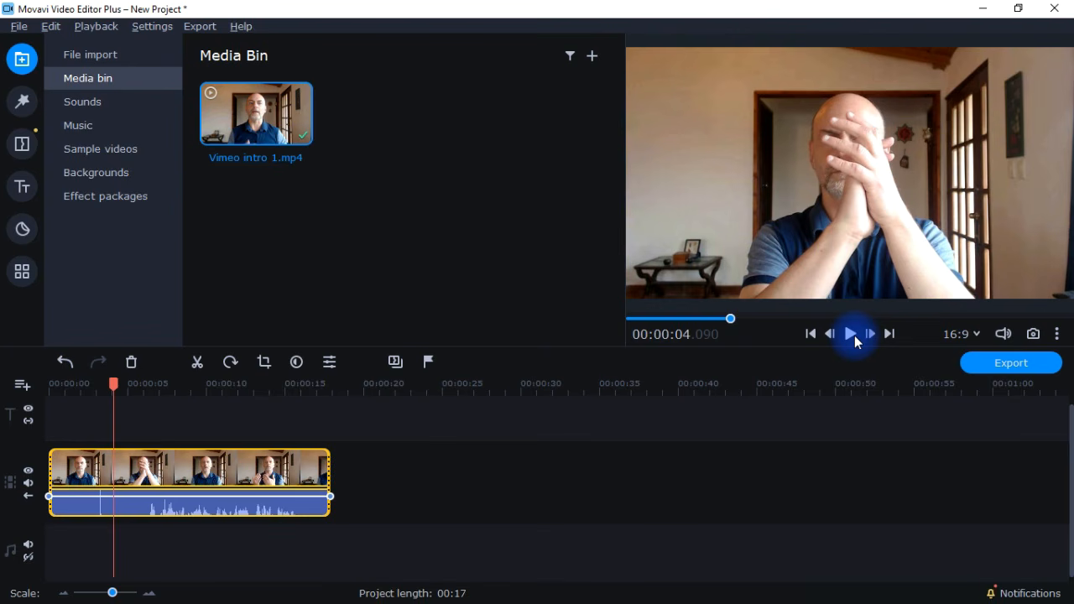
click(854, 334)
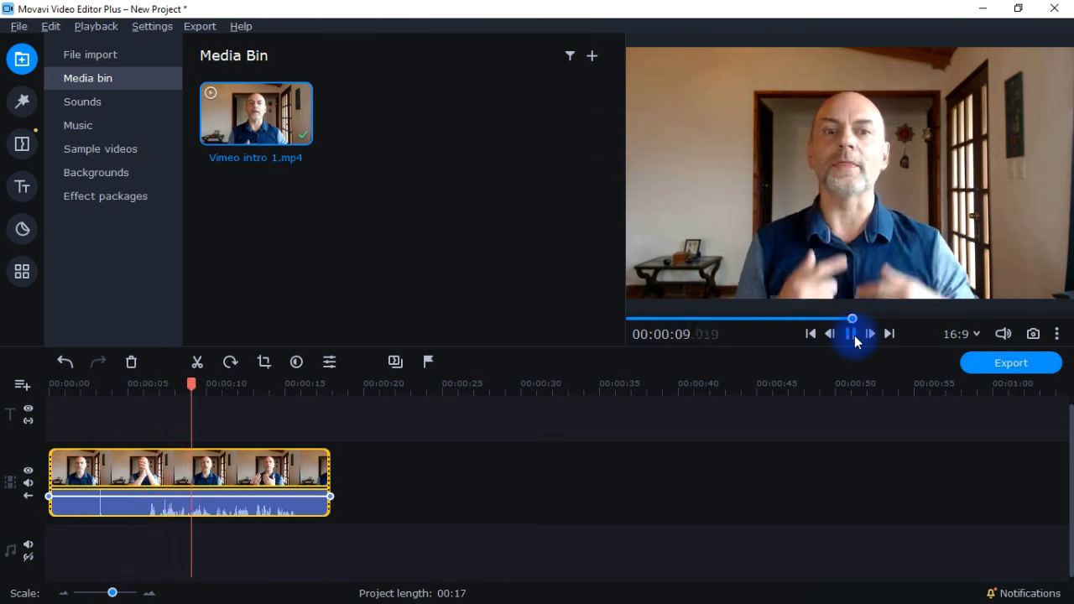
click(854, 334)
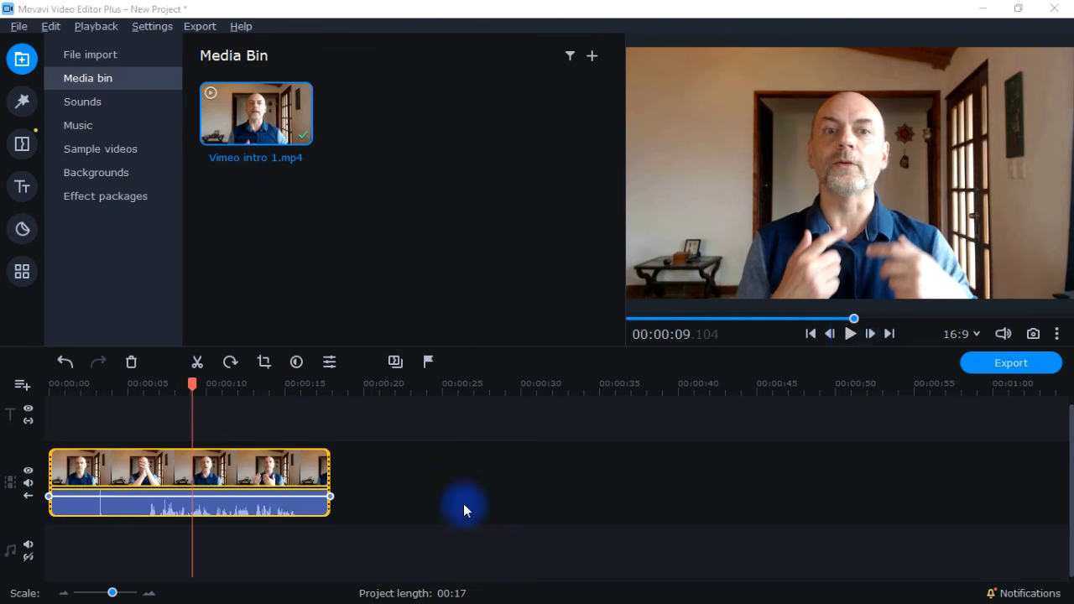
Detach the audio from the Vimeo intro 1.mp4 clip and place it on the audio track directly beneath the video.
right_click(276, 503)
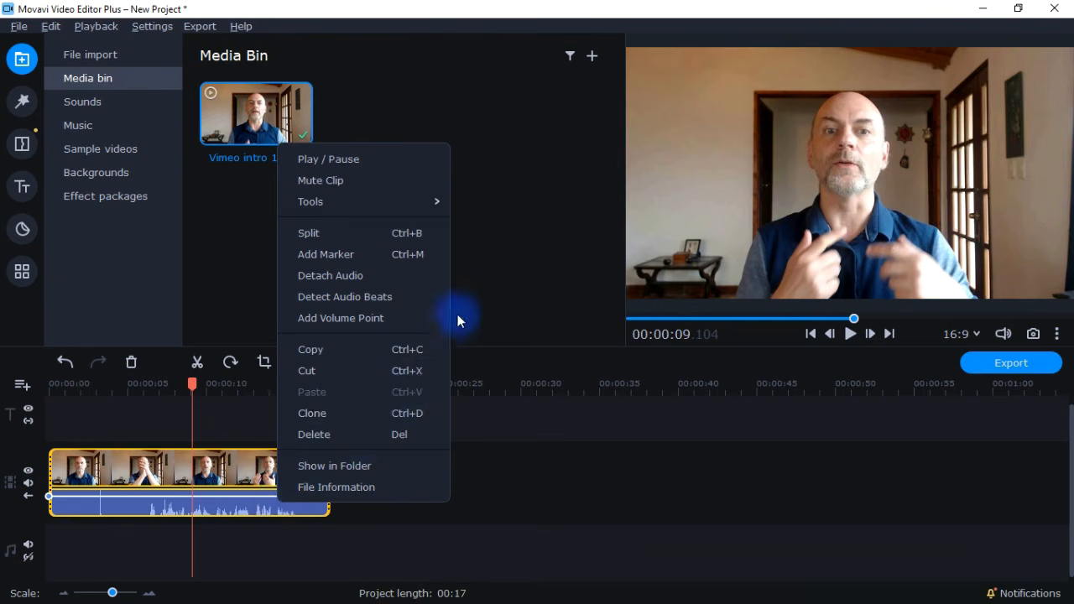
click(368, 277)
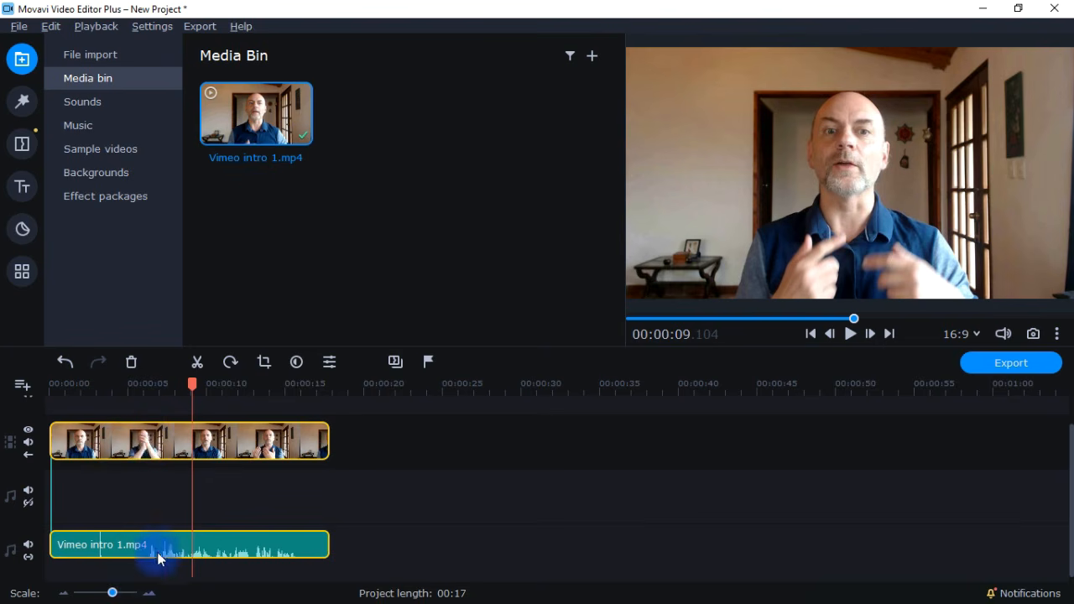
drag(139, 547, 140, 504)
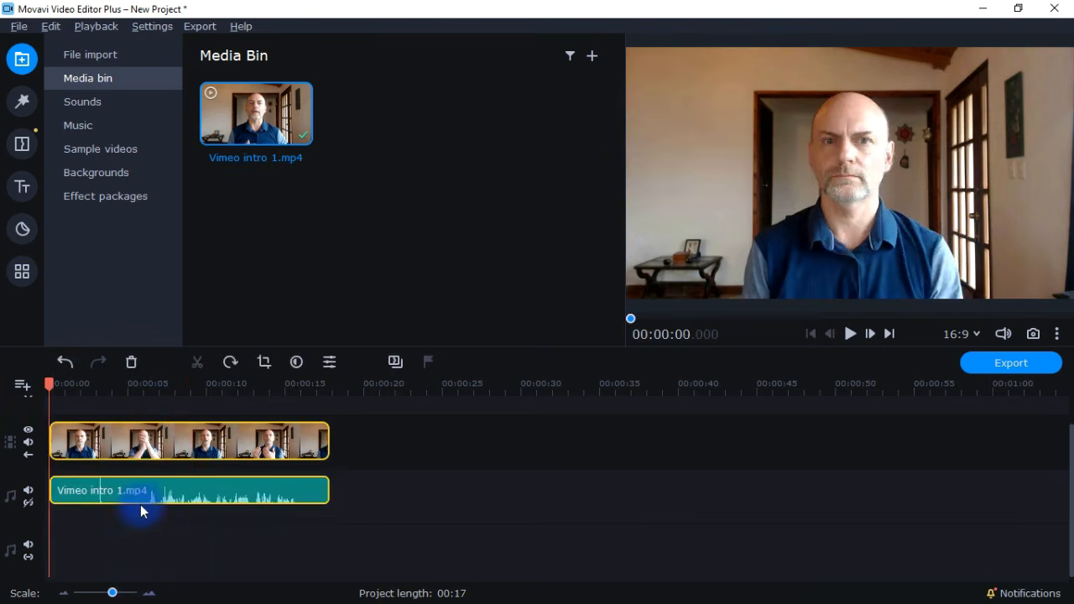
Find the clap frame at 00:00:03.456 and shift the detached audio about 0.24 seconds later so its clap peak lines up with that frame.
click(52, 384)
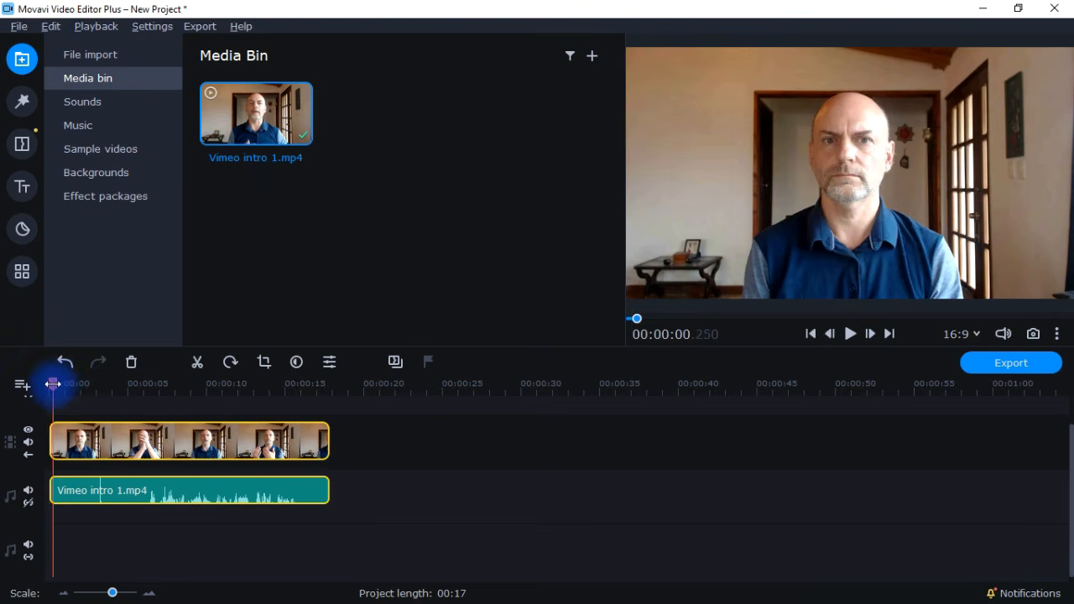
drag(52, 384, 102, 383)
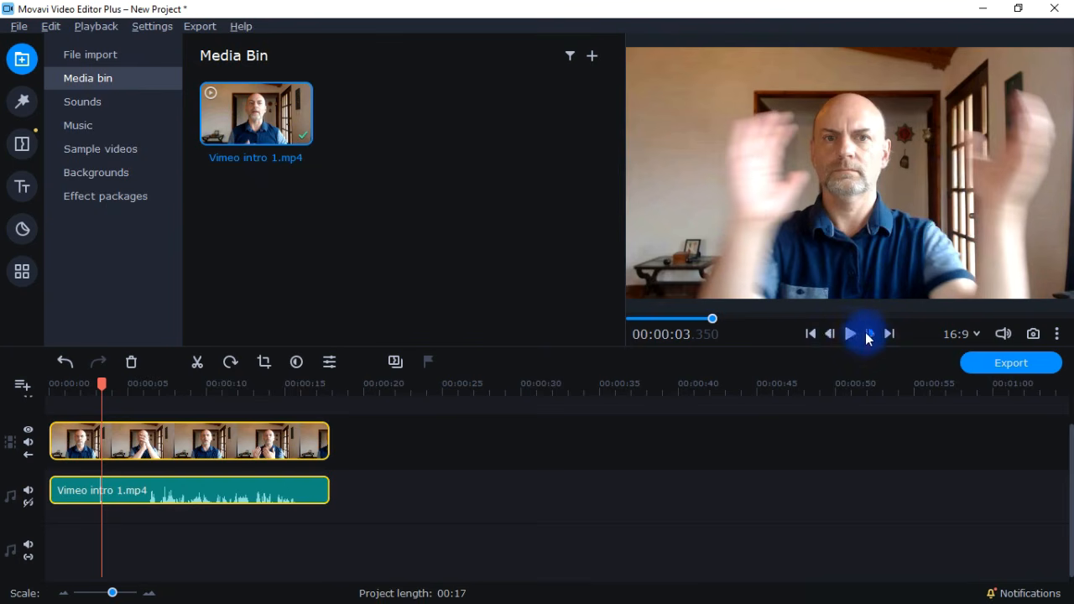
click(868, 336)
click(868, 335)
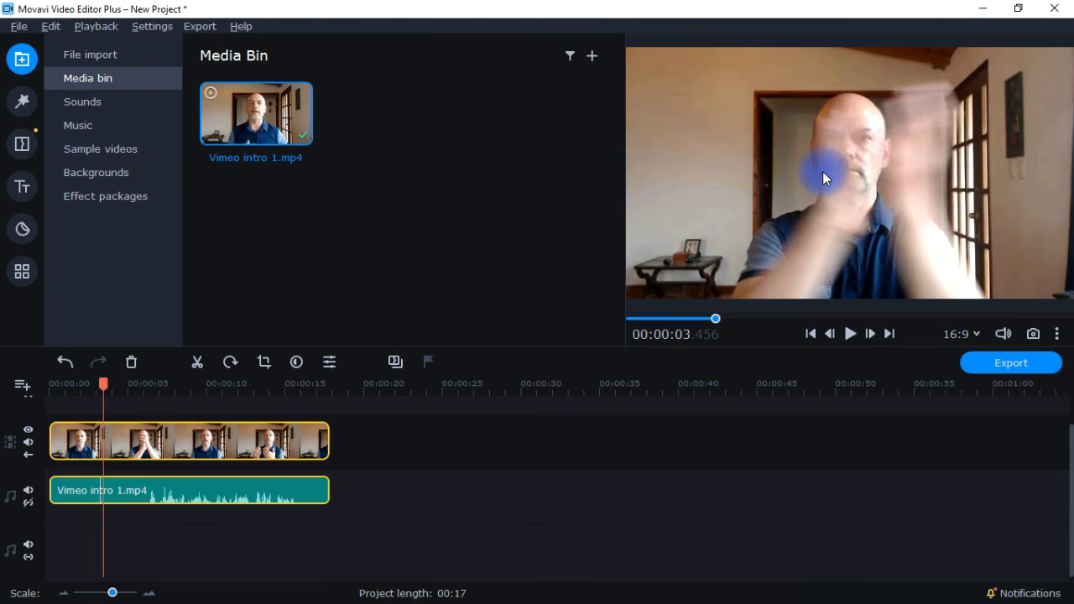
click(112, 592)
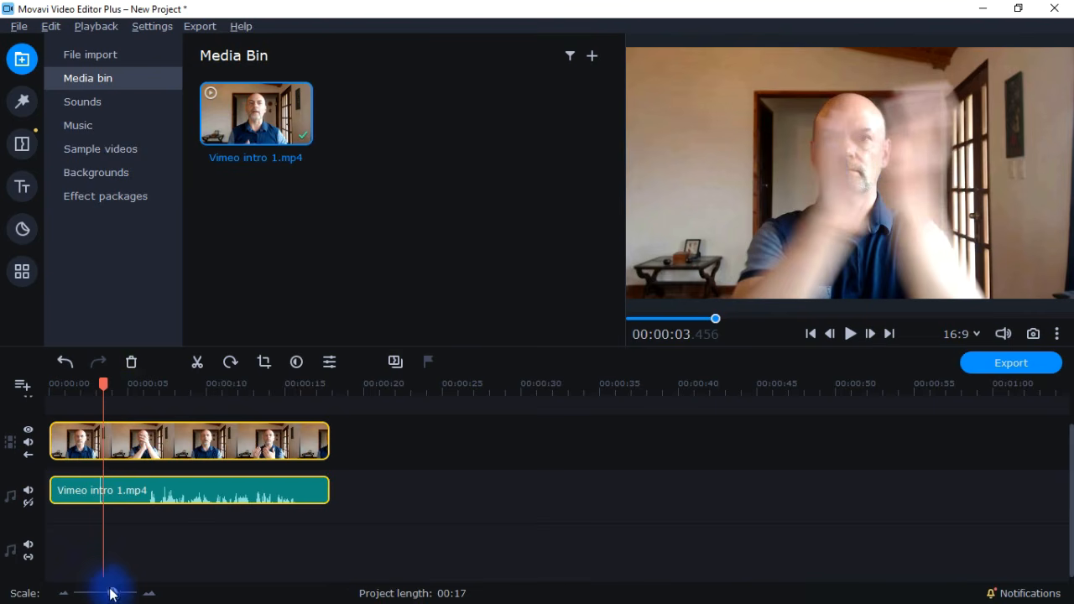
drag(113, 595, 124, 595)
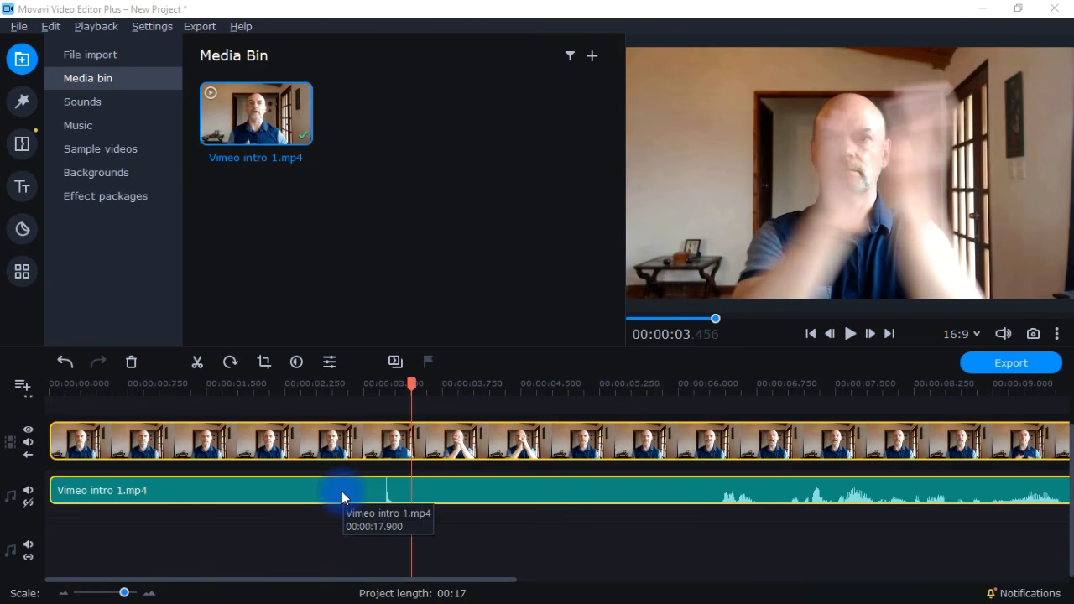
drag(341, 491, 367, 491)
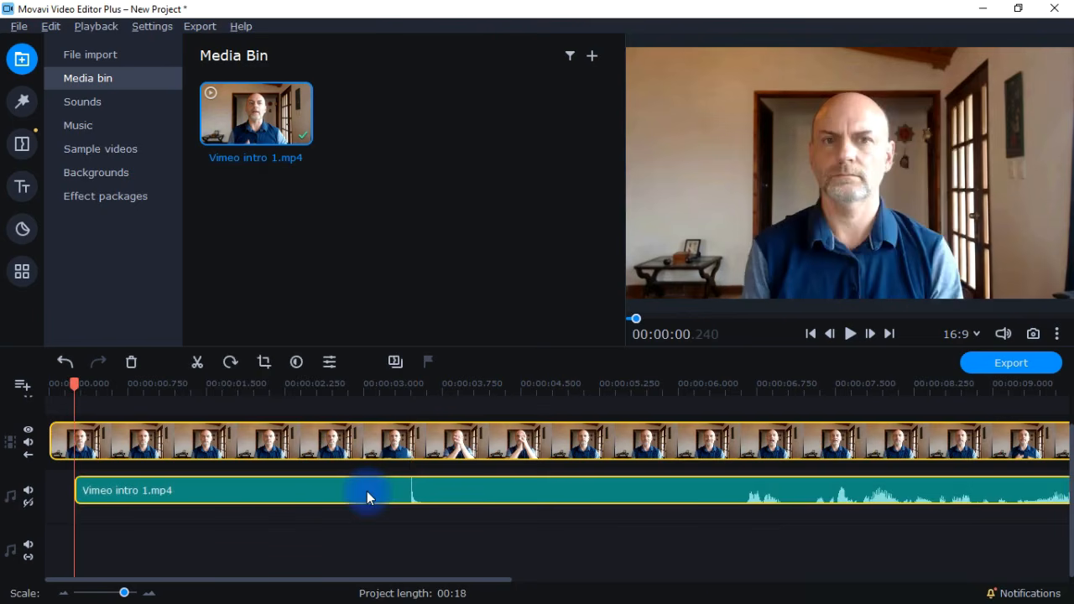
Play back the clap and part of the speech to check the audio sync.
drag(74, 383, 379, 390)
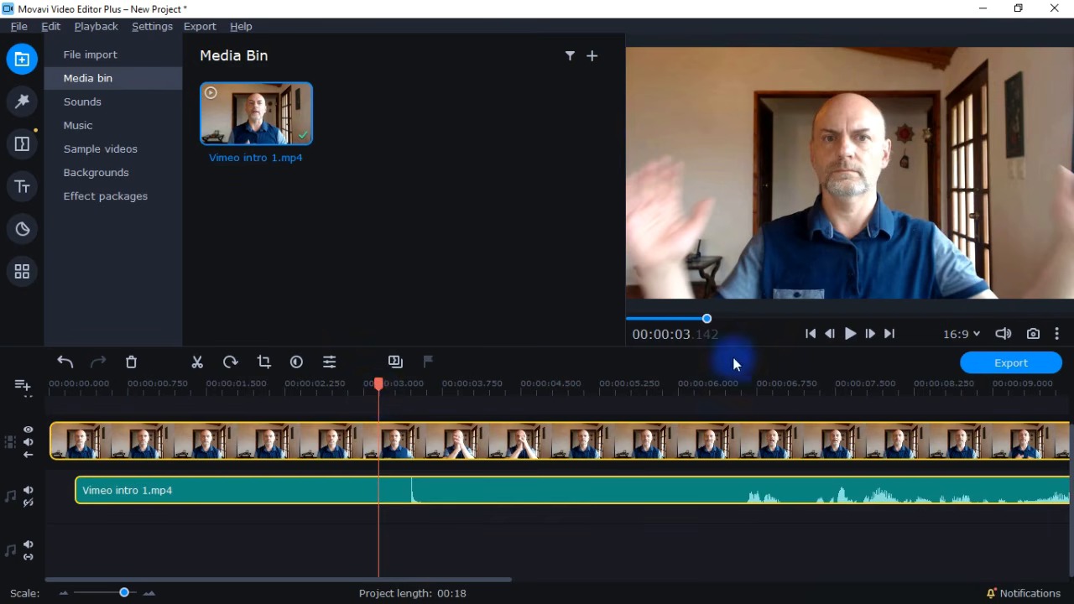
click(849, 334)
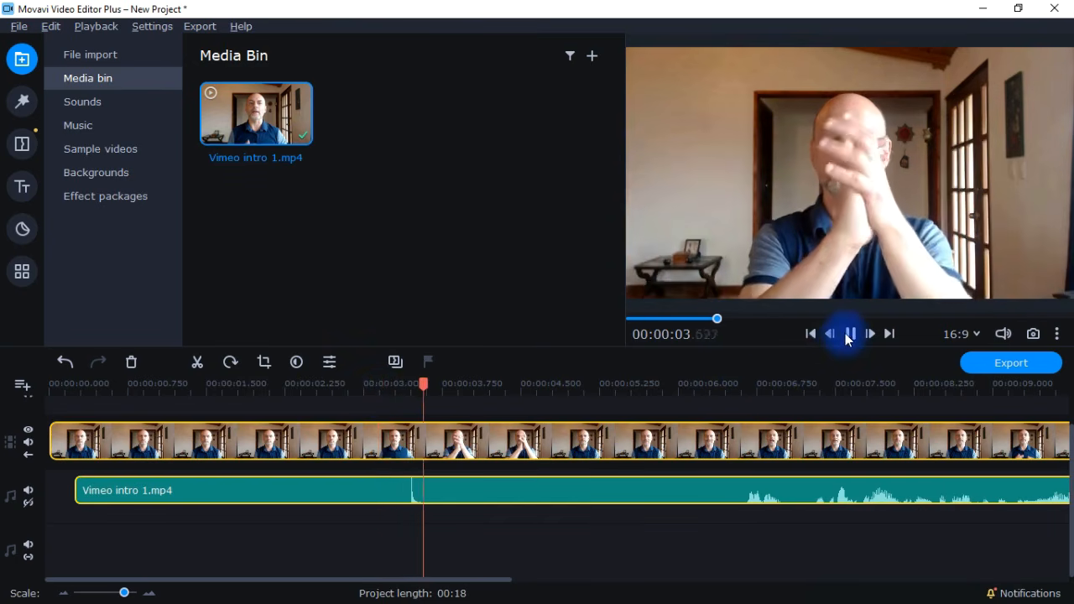
click(849, 335)
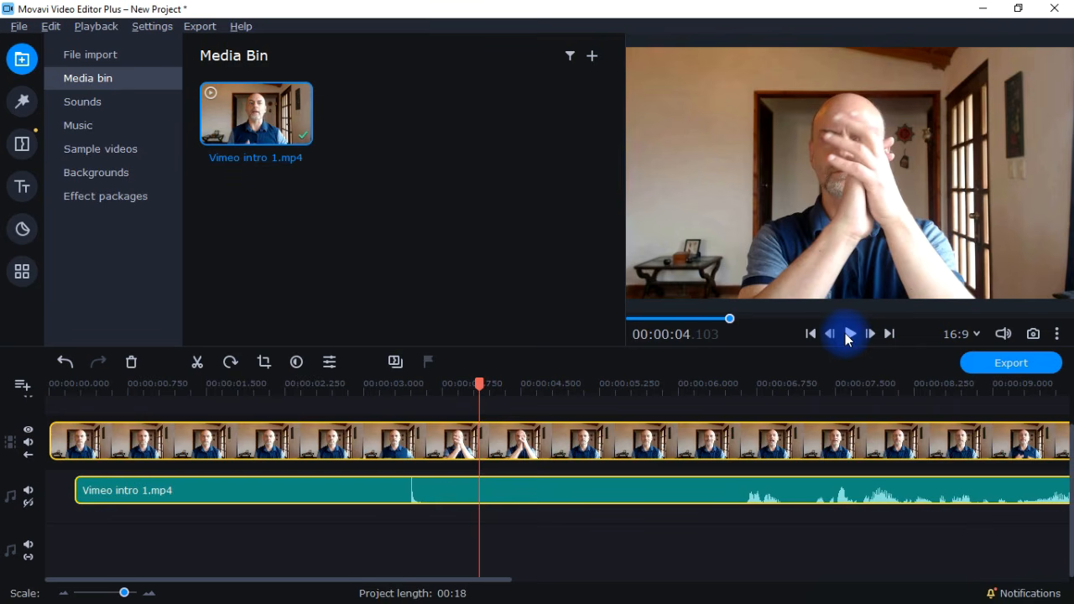
drag(479, 383, 721, 377)
click(850, 334)
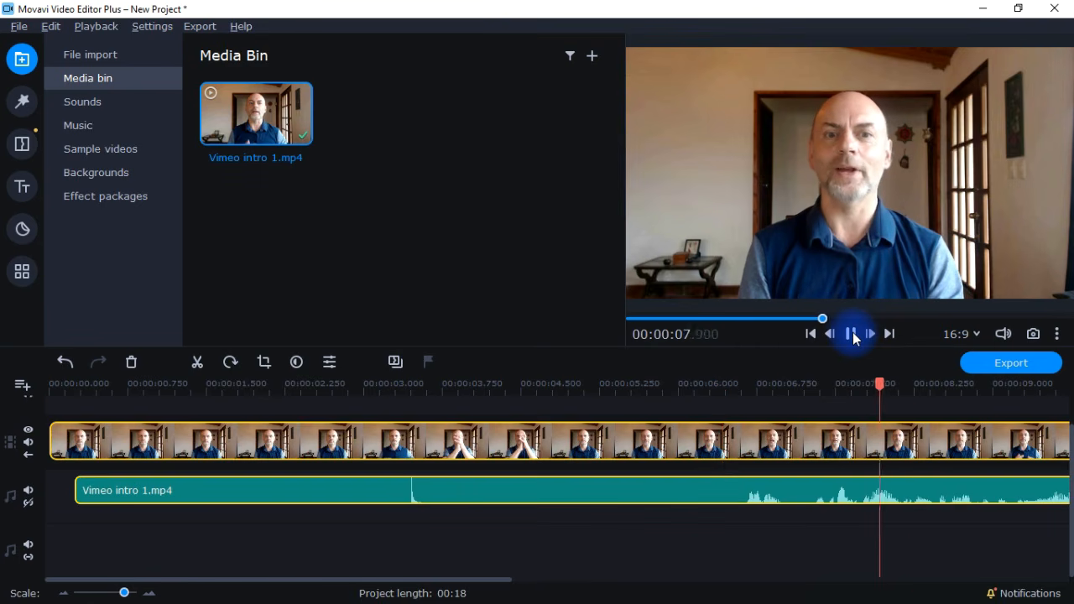
click(853, 335)
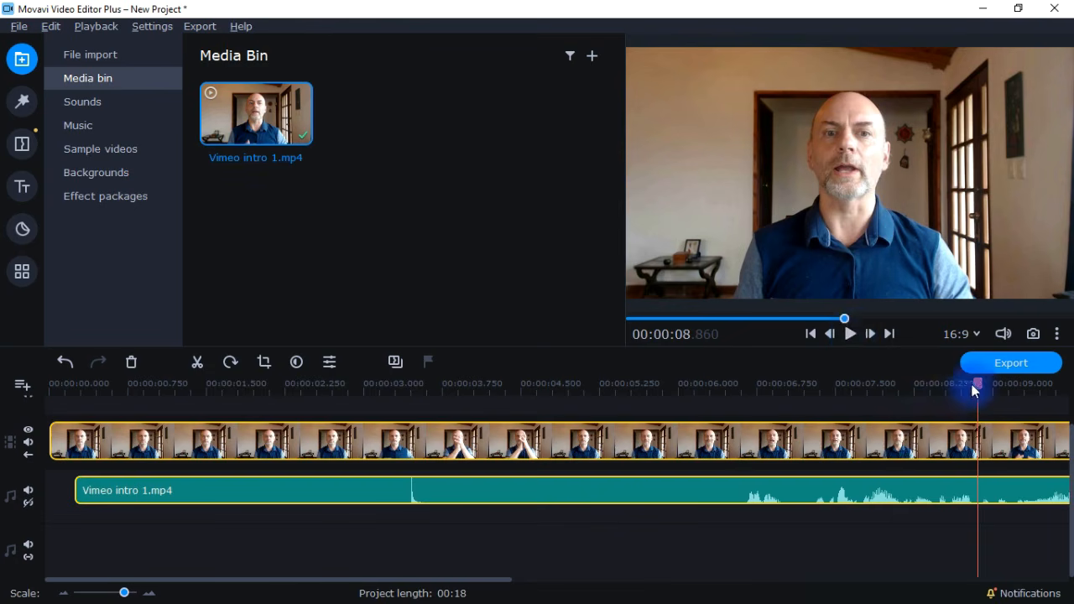
Split the video and audio clips at 00:00:06.082, just before the speech begins.
drag(976, 384, 686, 438)
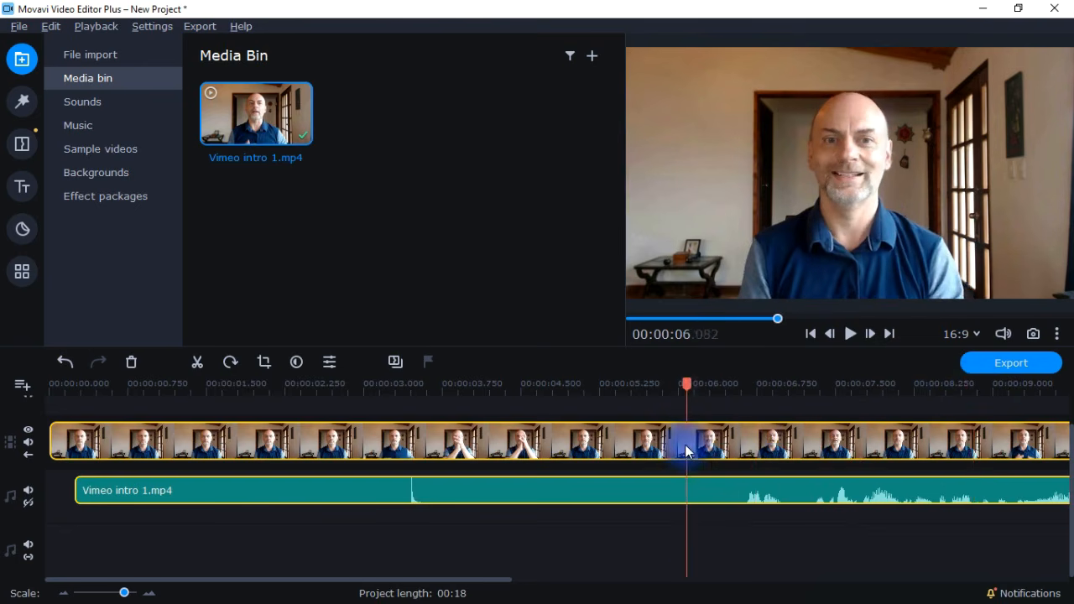
right_click(688, 442)
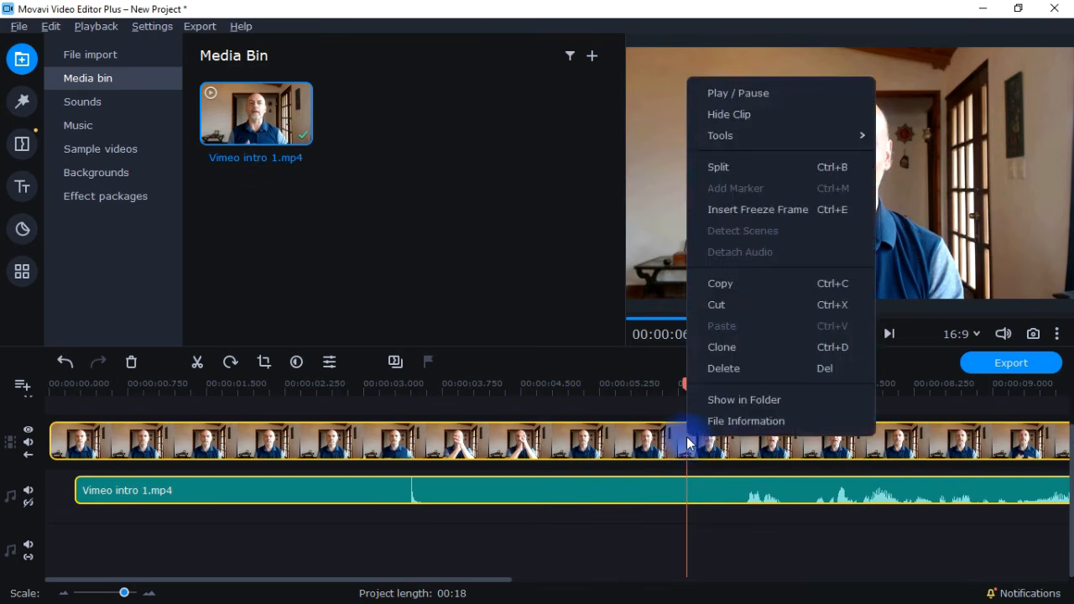
click(807, 170)
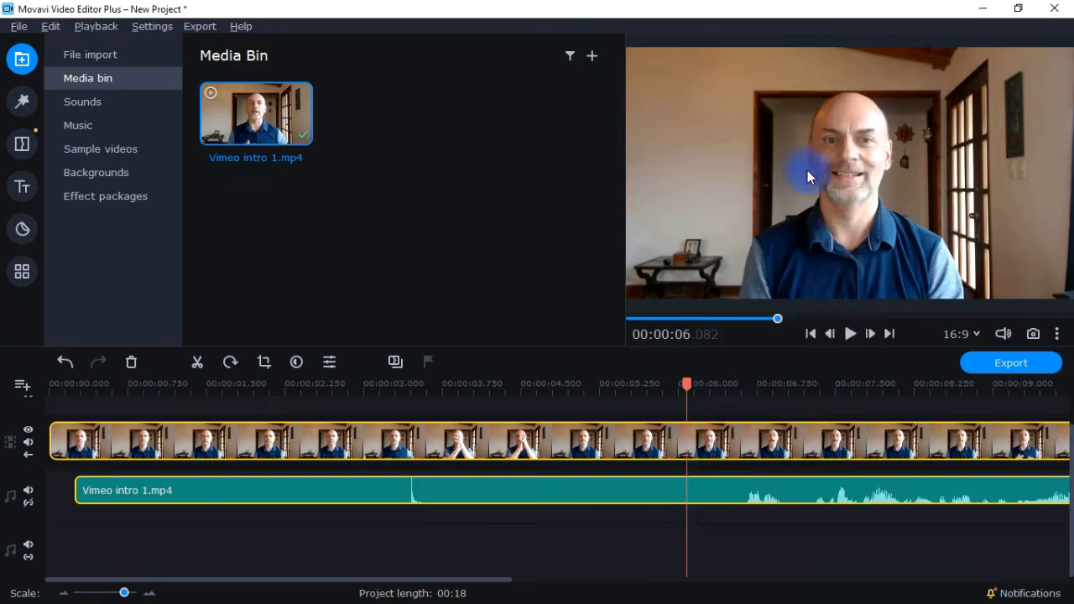
Delete the video and audio segments before the split and move the remaining audio to the start of the timeline.
click(614, 453)
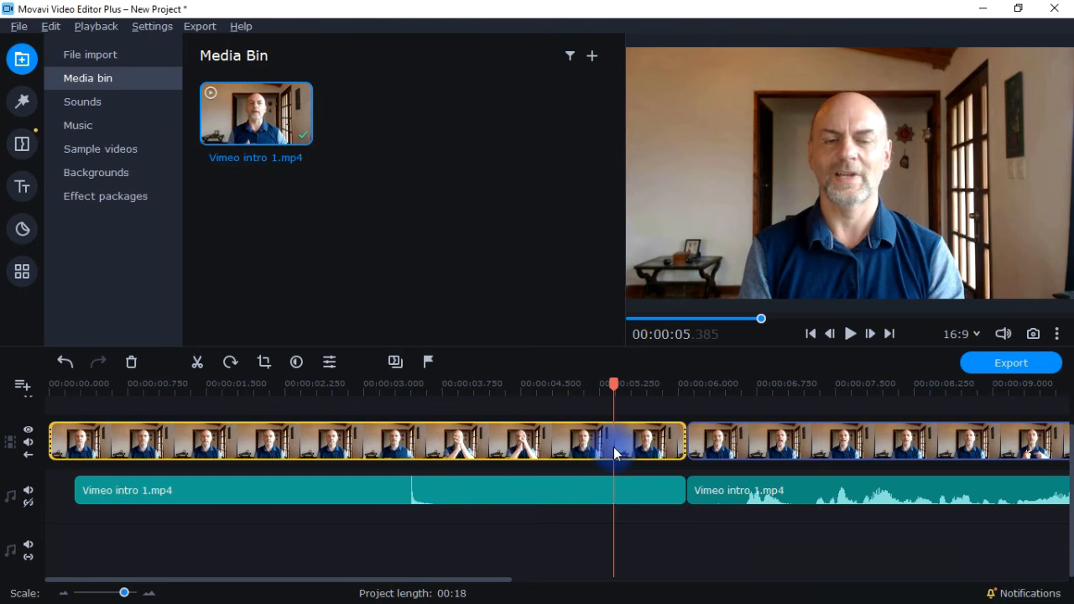
right_click(614, 453)
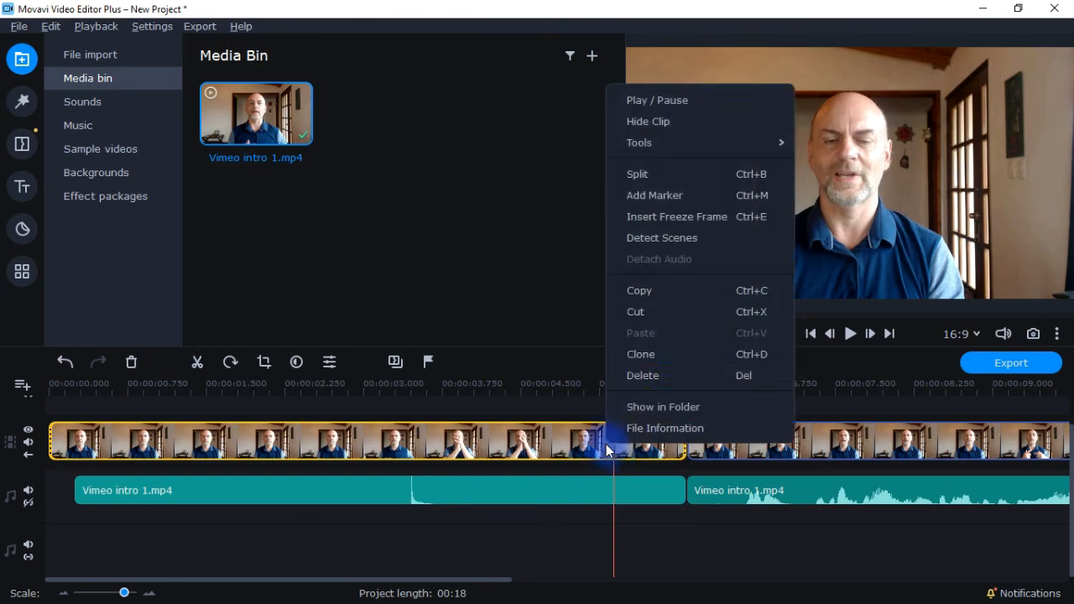
click(672, 375)
click(574, 494)
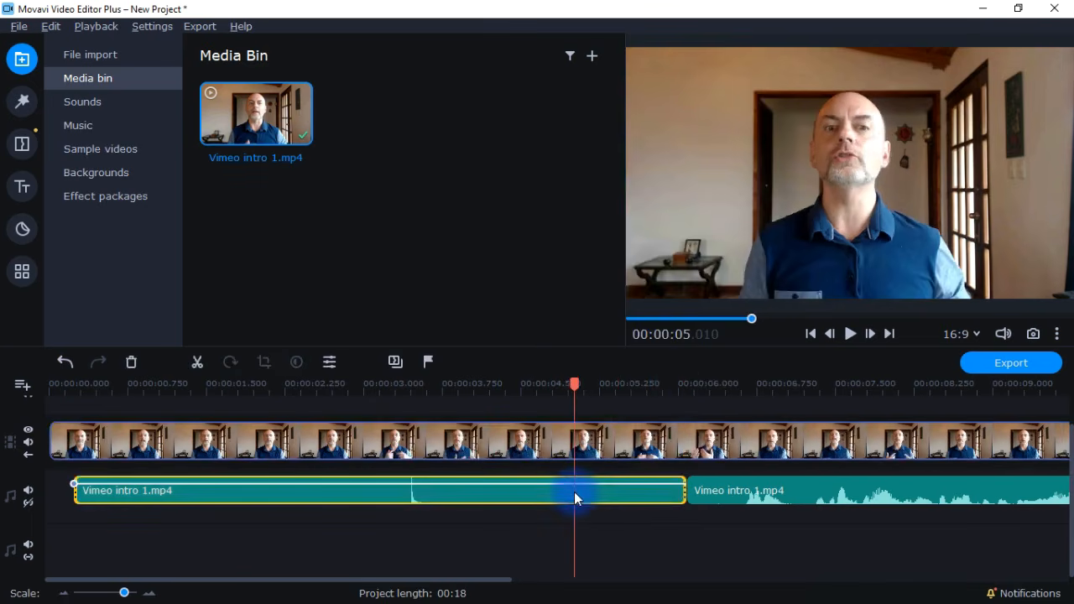
right_click(574, 495)
click(623, 426)
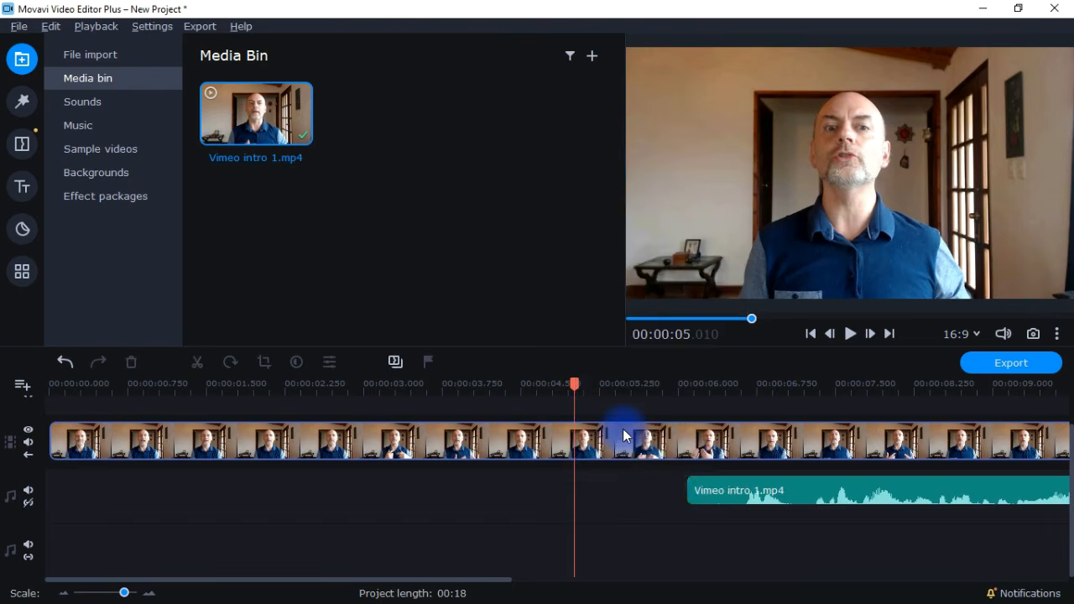
drag(716, 495, 78, 494)
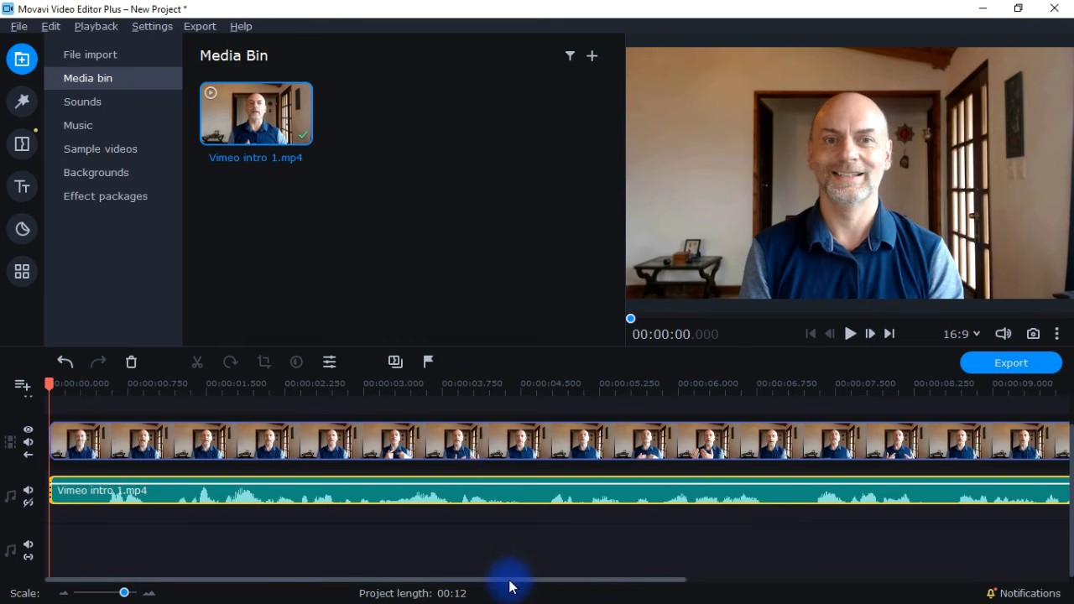
Split both the video and the audio at 00:00:10.312, after the speech ends.
drag(509, 584, 774, 570)
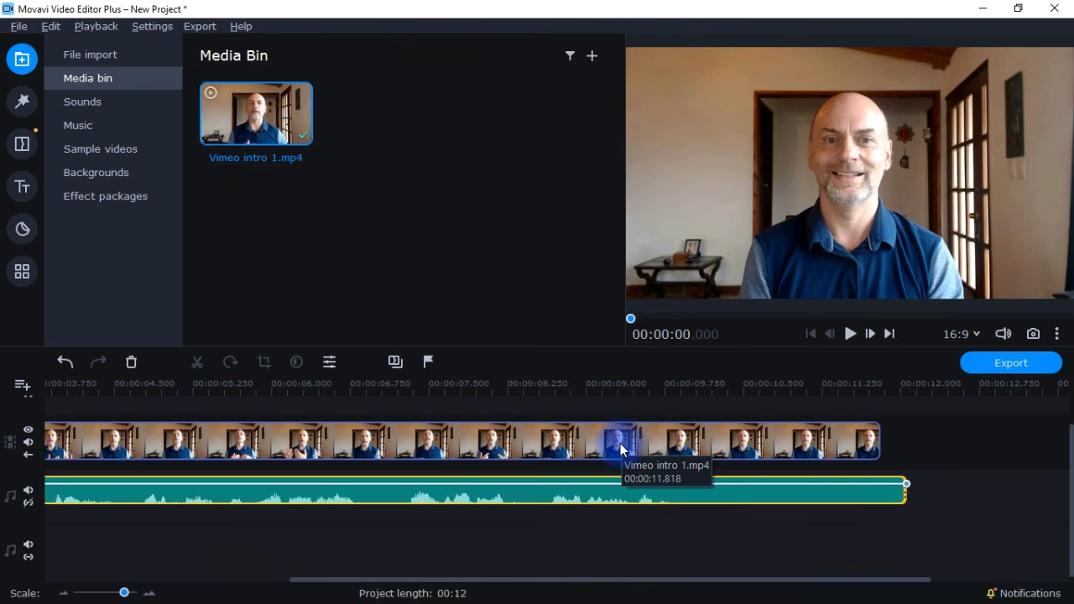
click(512, 541)
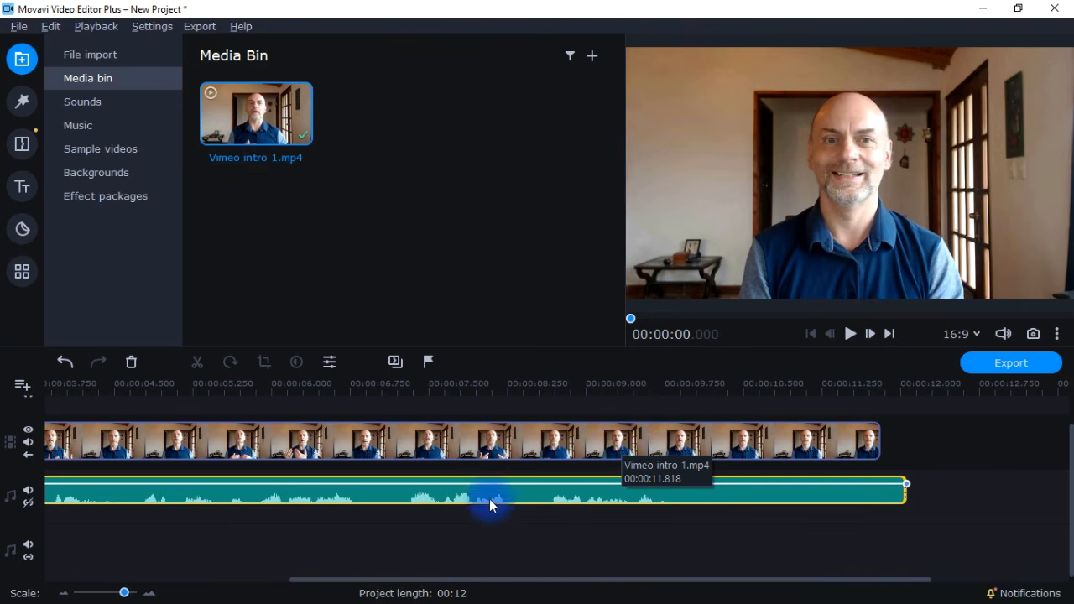
click(697, 443)
drag(703, 381, 723, 390)
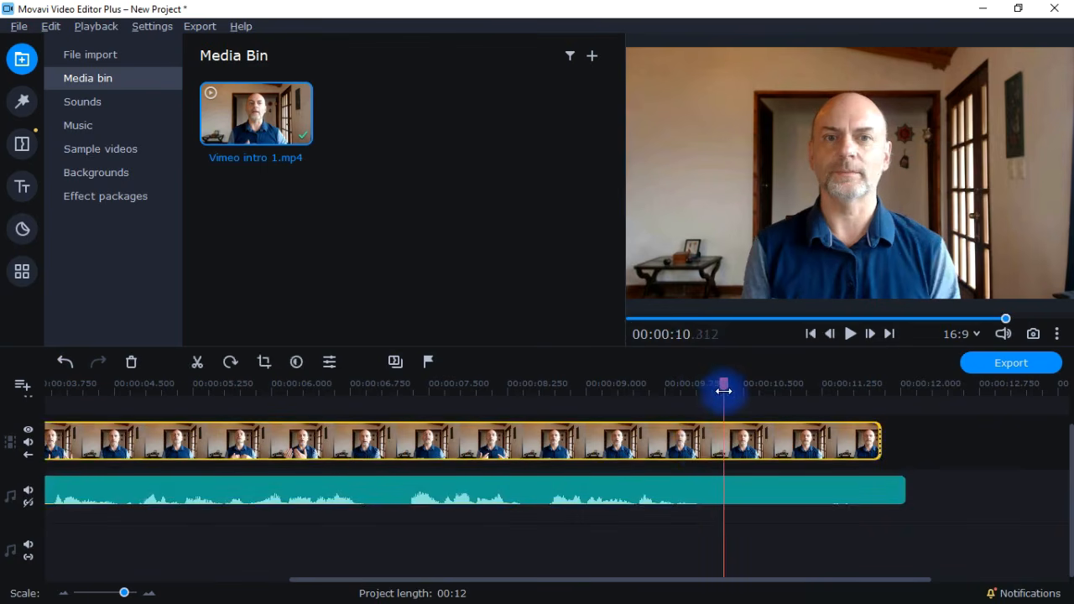
right_click(723, 445)
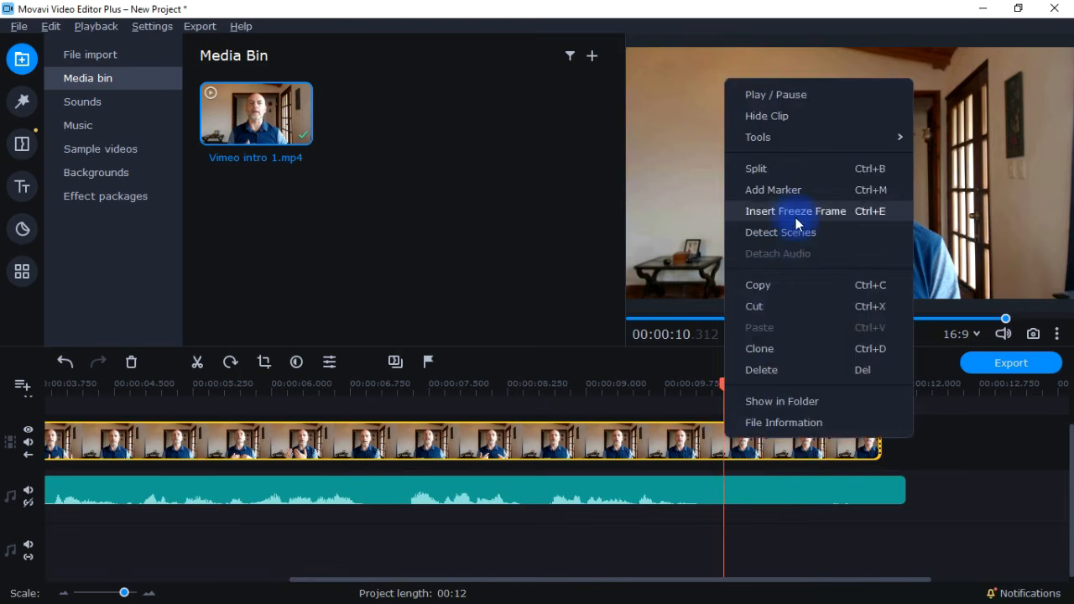
click(793, 171)
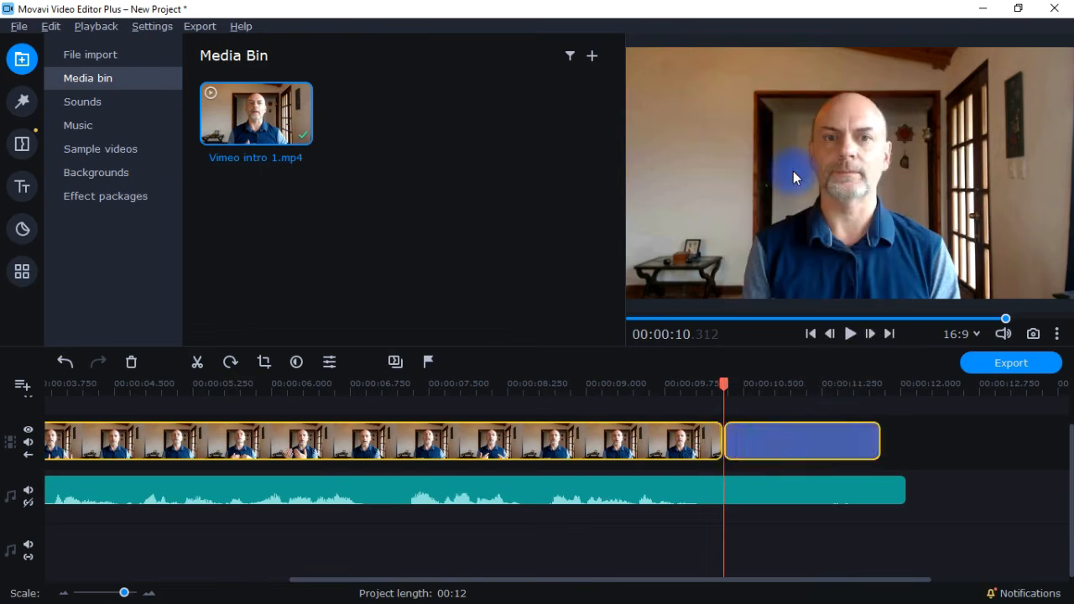
right_click(721, 485)
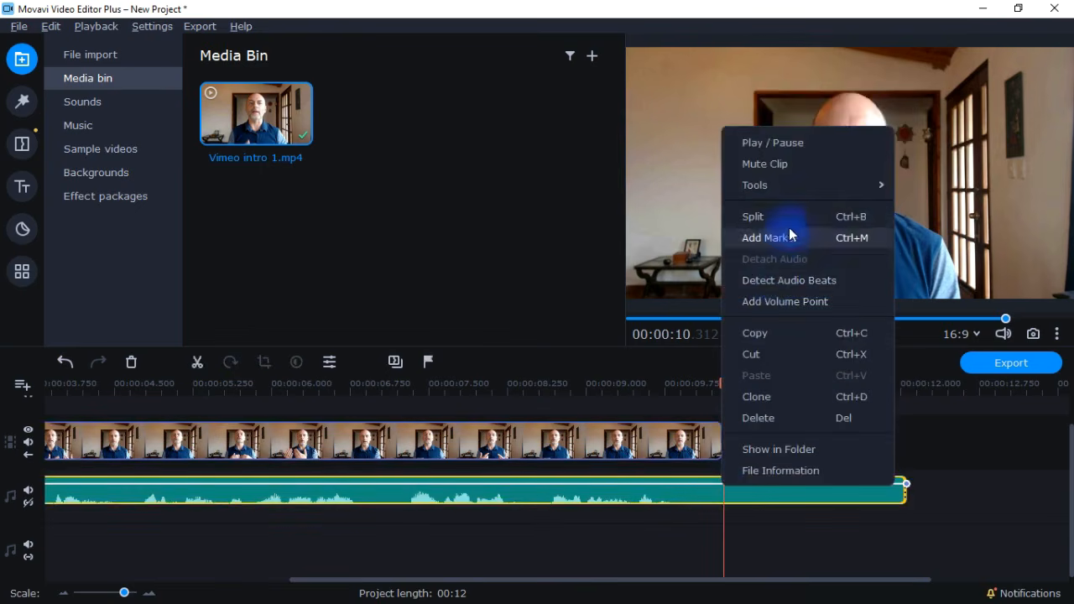
click(791, 222)
Delete the leftover video and audio segments after the 00:00:10.312 split.
click(774, 440)
right_click(774, 438)
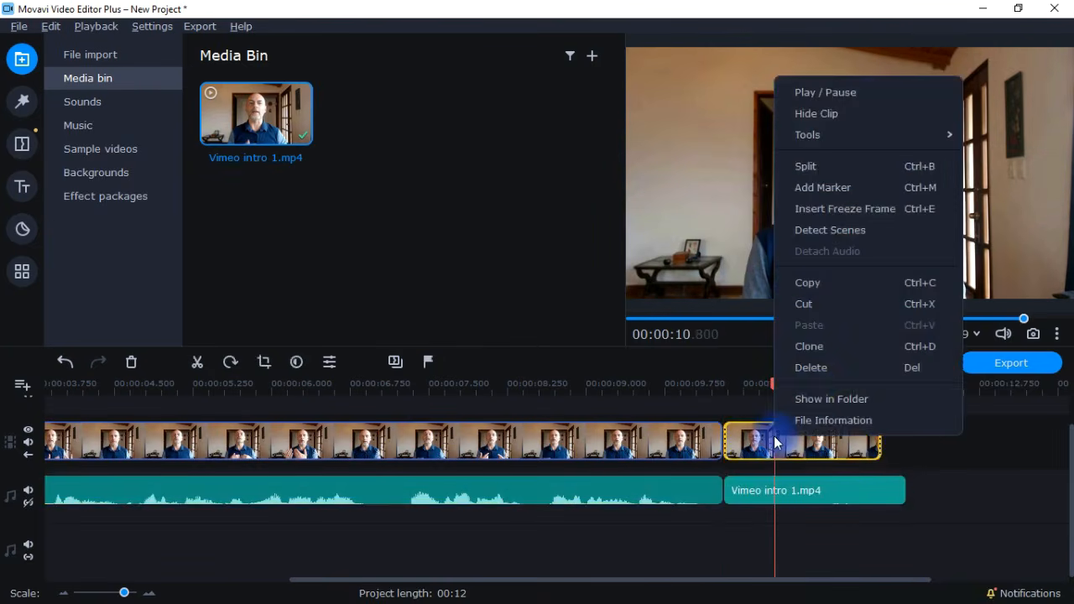
click(826, 369)
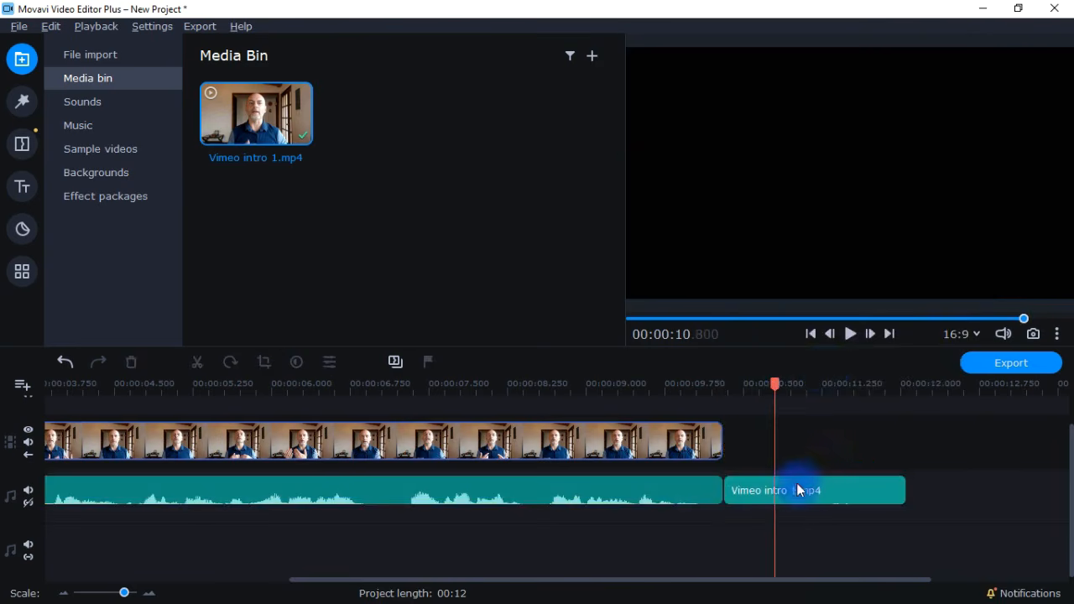
click(796, 486)
right_click(794, 485)
click(784, 492)
right_click(782, 495)
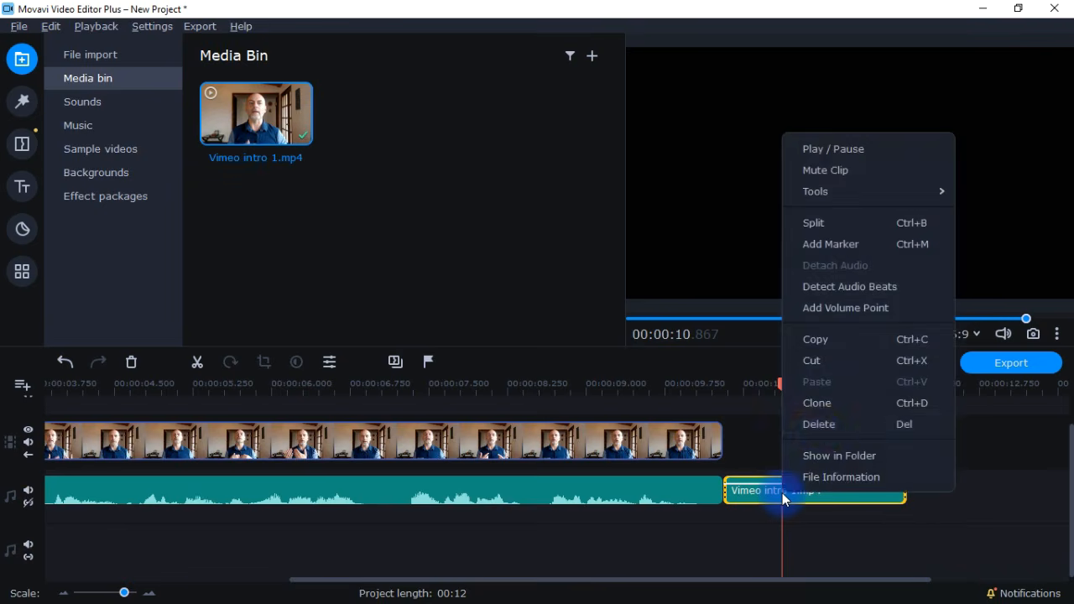
click(798, 423)
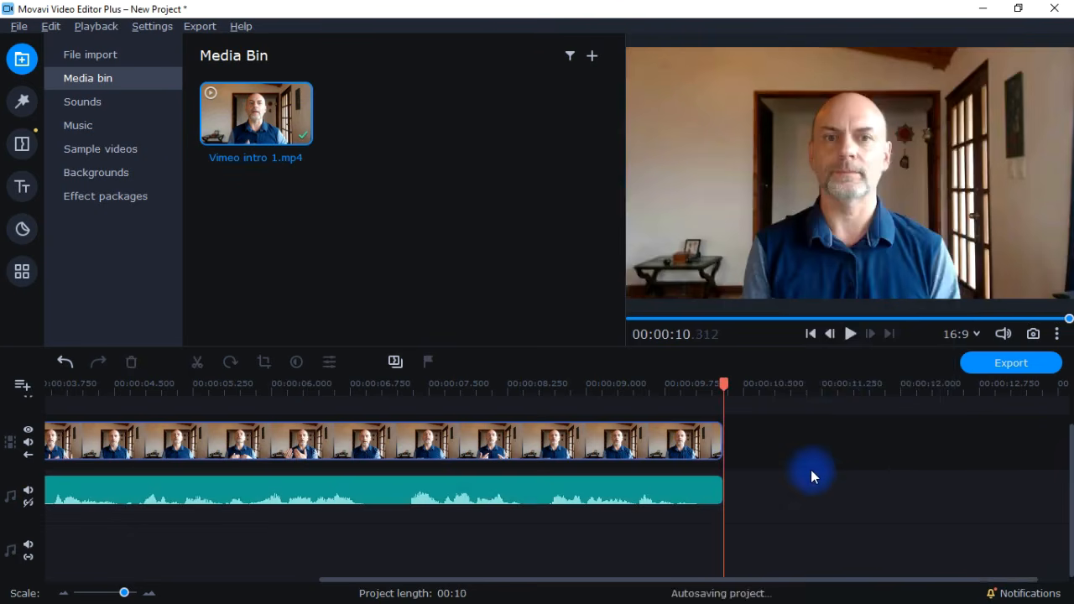